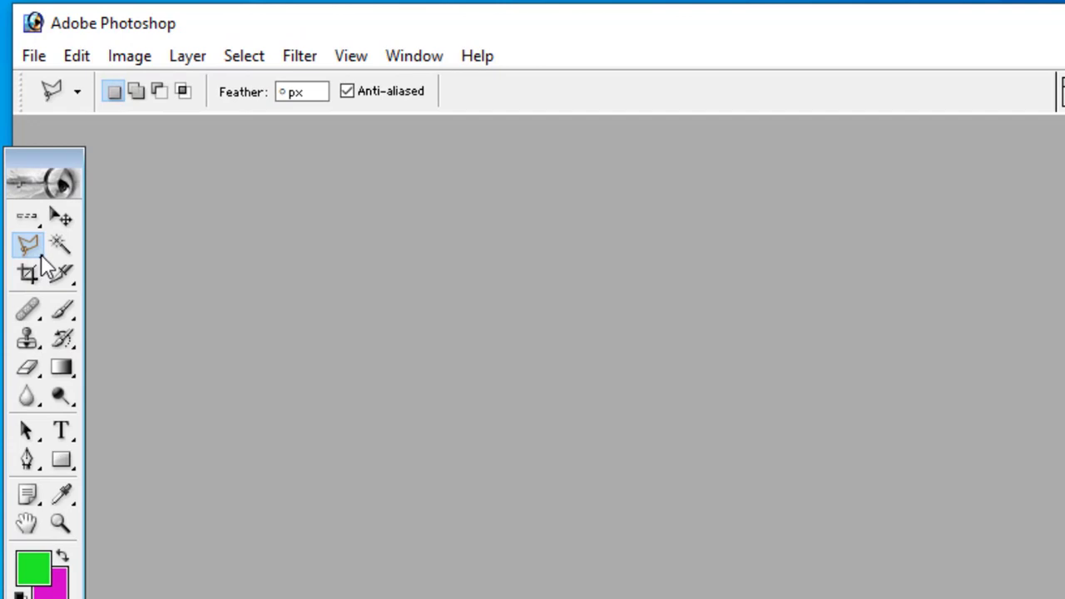
{"action": "left_click", "coordinate": [40, 255]}
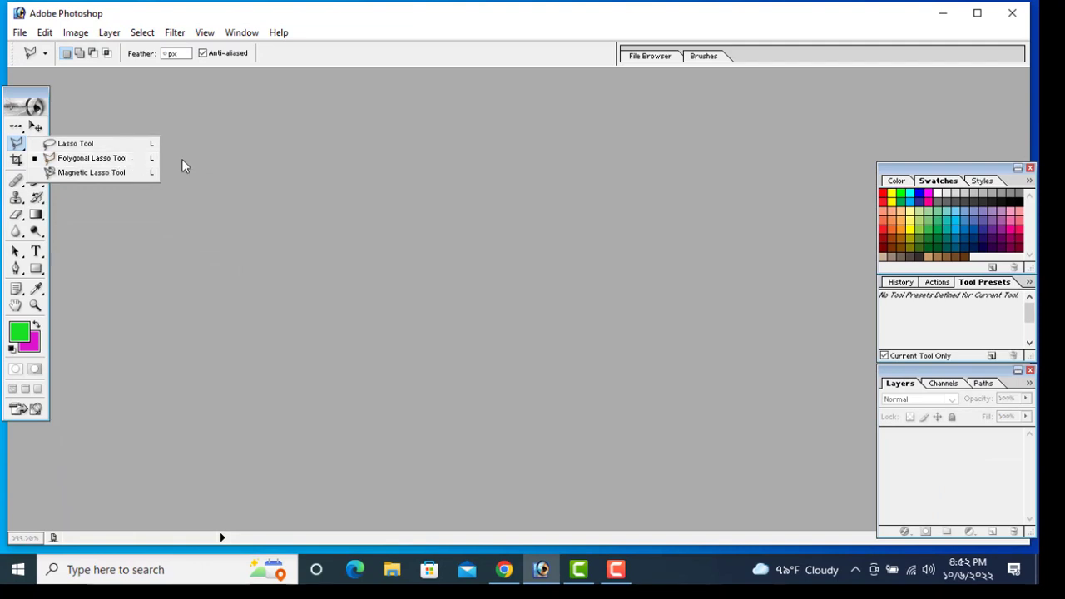
{"action": "left_click", "coordinate": [221, 163]}
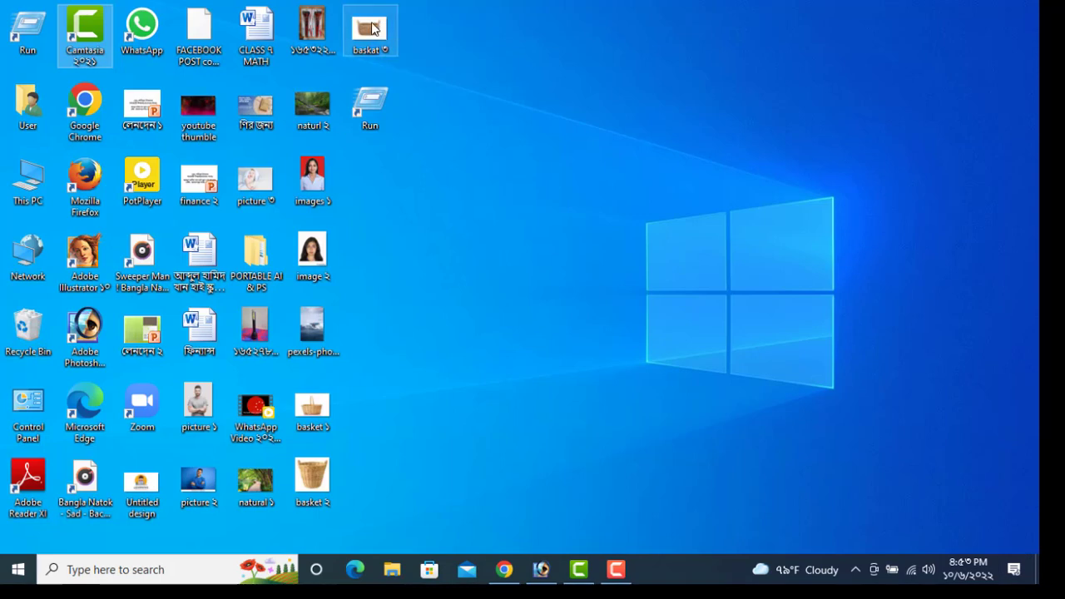
Open the basket image baskat 3.jpg and the surfer photo pexels-photo-5613919.jpeg from the desktop in Photoshop, with their windows apart.
{"action": "left_click_drag", "start_coordinate": [372, 28], "coordinate": [496, 245]}
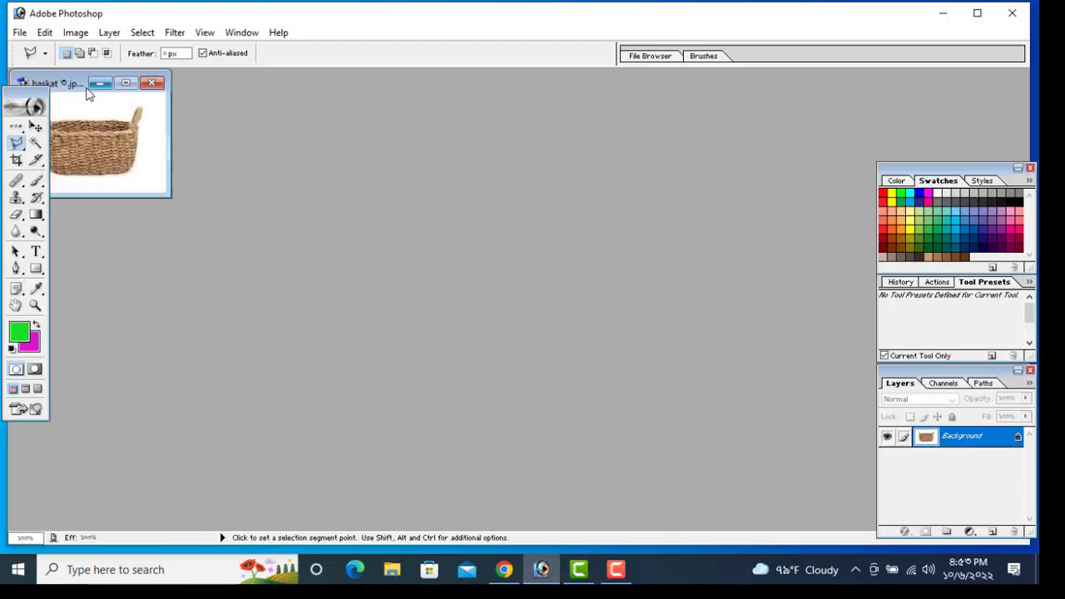
{"action": "left_click_drag", "start_coordinate": [69, 83], "coordinate": [467, 155]}
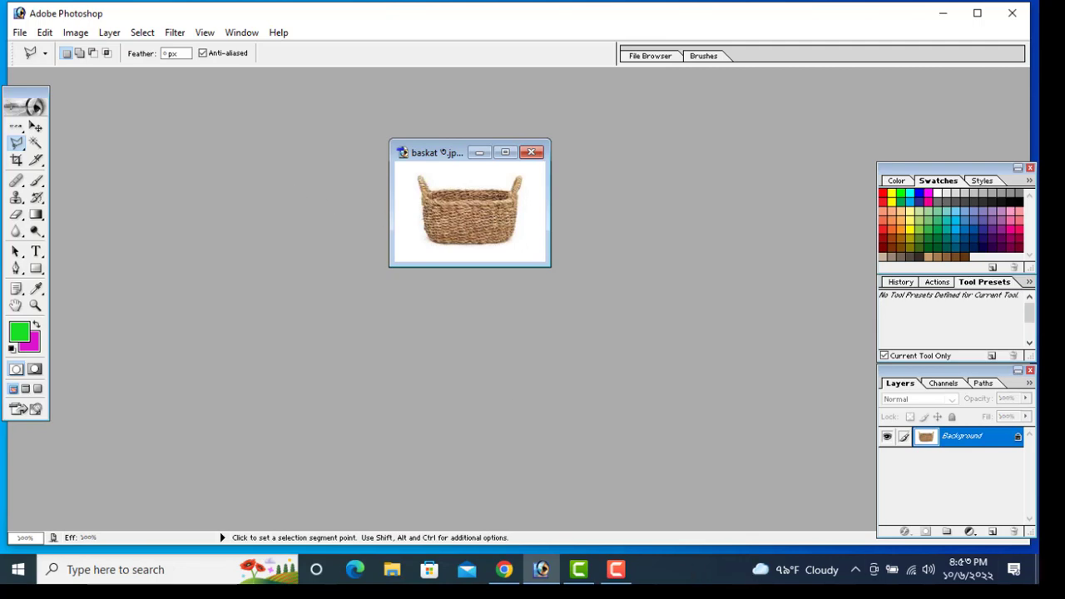
{"action": "left_click", "coordinate": [1036, 573]}
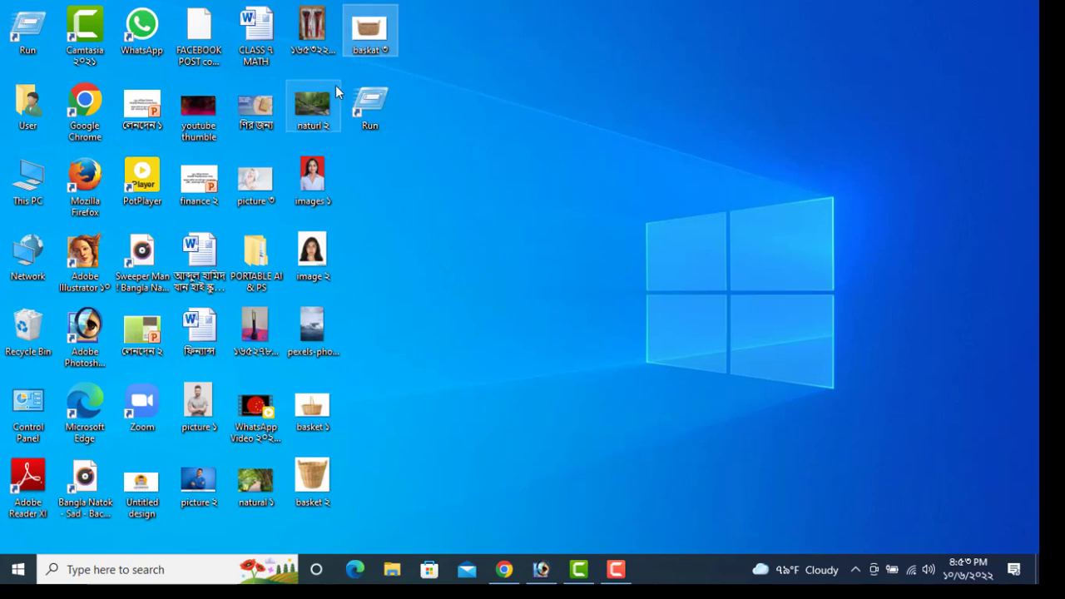
{"action": "left_click_drag", "start_coordinate": [315, 346], "coordinate": [442, 281]}
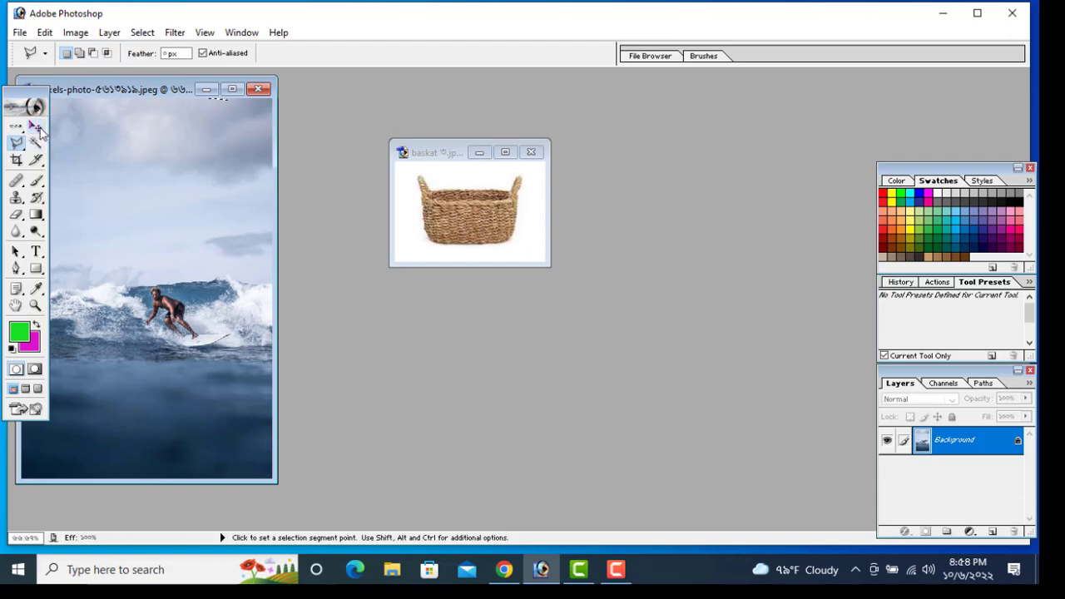
{"action": "left_click", "coordinate": [35, 125]}
{"action": "left_click", "coordinate": [441, 158]}
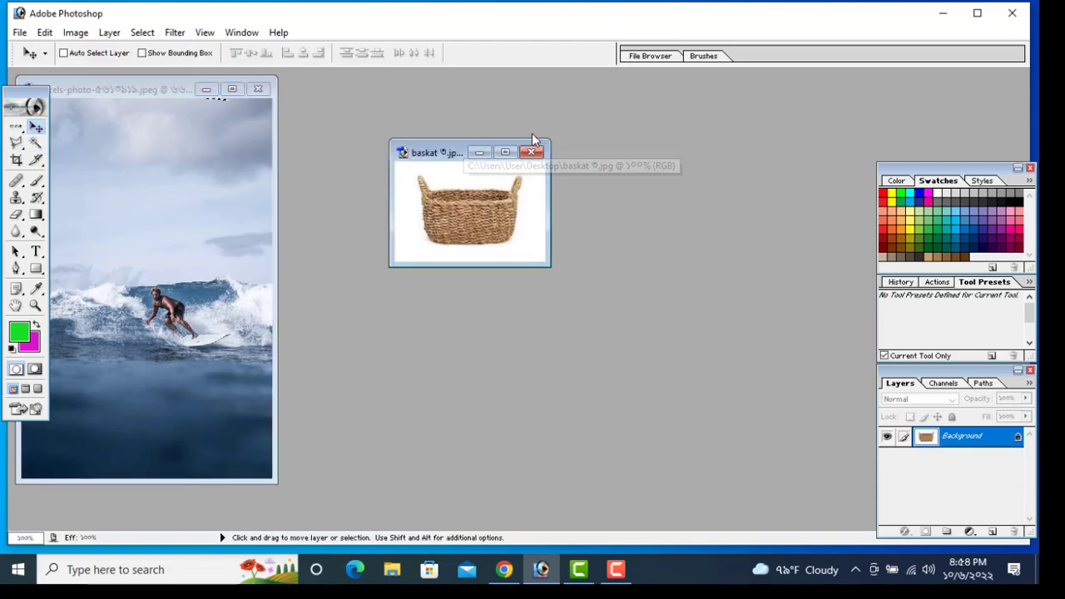
{"action": "left_click_drag", "start_coordinate": [435, 162], "coordinate": [541, 148]}
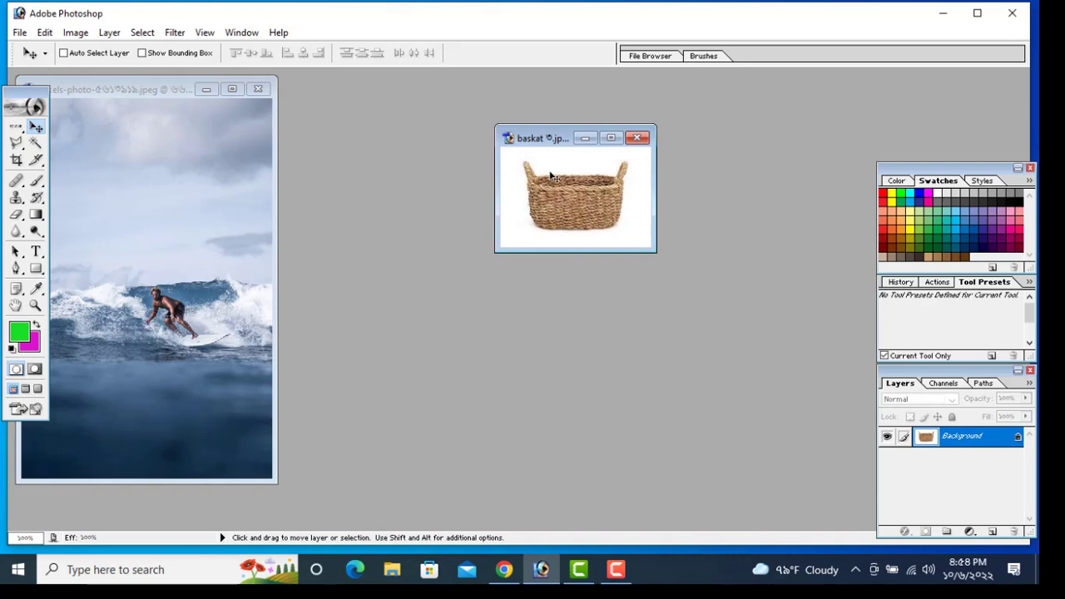
Select the basket in baskat 3.jpg by tracing its outline, including both handles, with the Polygonal Lasso tool.
{"action": "left_click", "coordinate": [18, 145]}
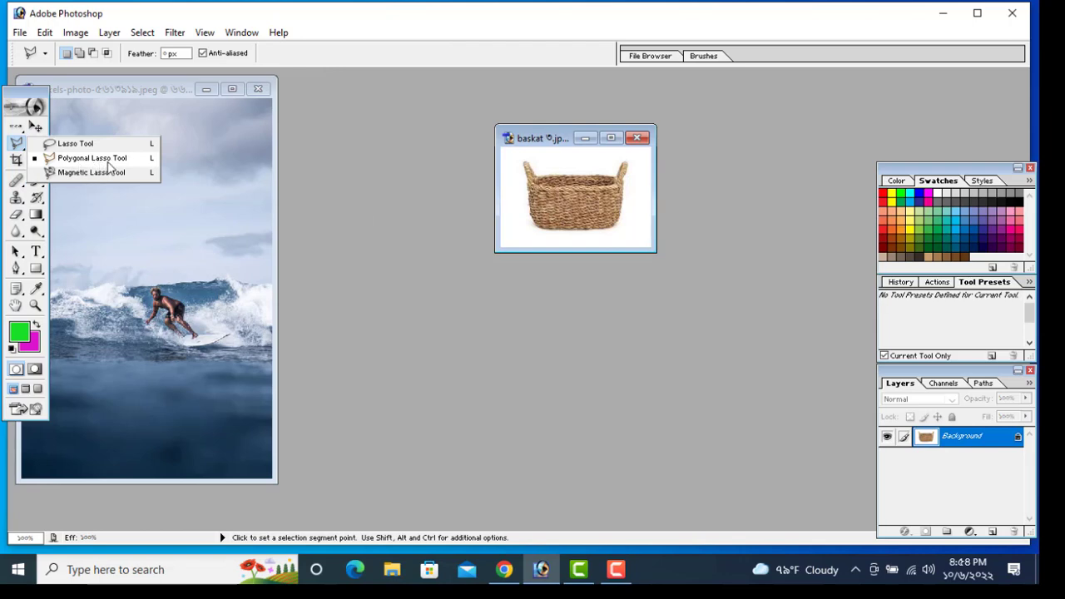
{"action": "left_click", "coordinate": [108, 166]}
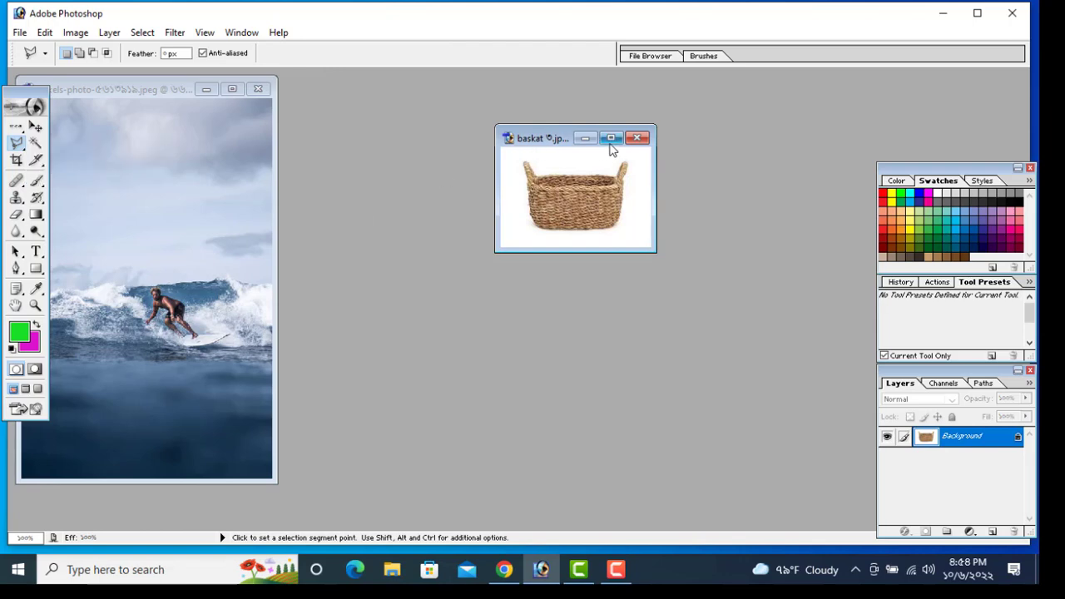
{"action": "left_click", "coordinate": [611, 140]}
{"action": "scroll", "coordinate": [549, 260], "scroll_direction": "up", "scroll_amount": 5}
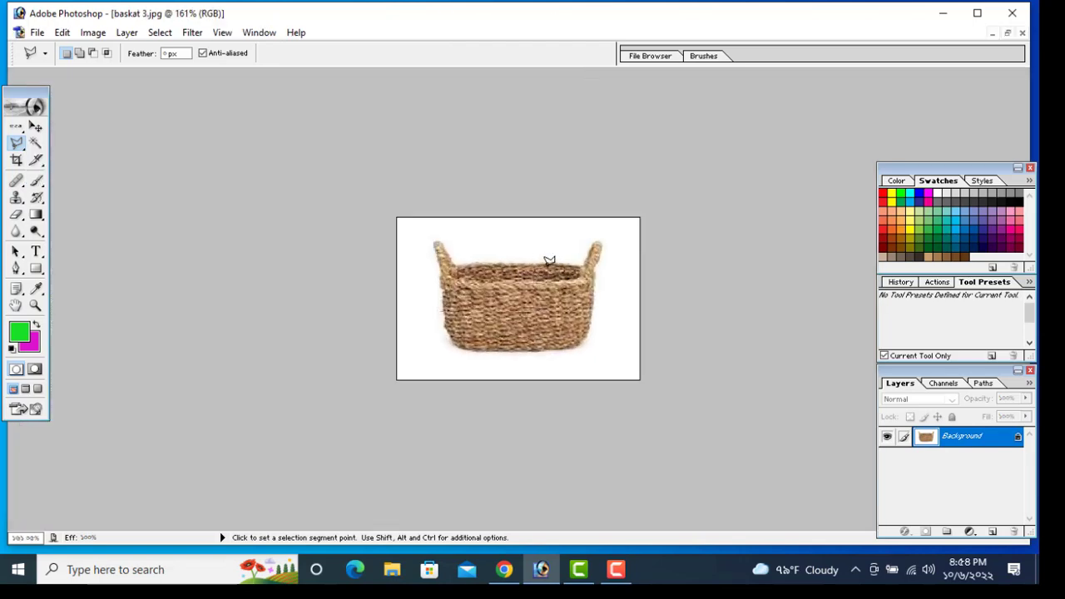
{"action": "scroll", "coordinate": [526, 289], "scroll_direction": "up", "scroll_amount": 2}
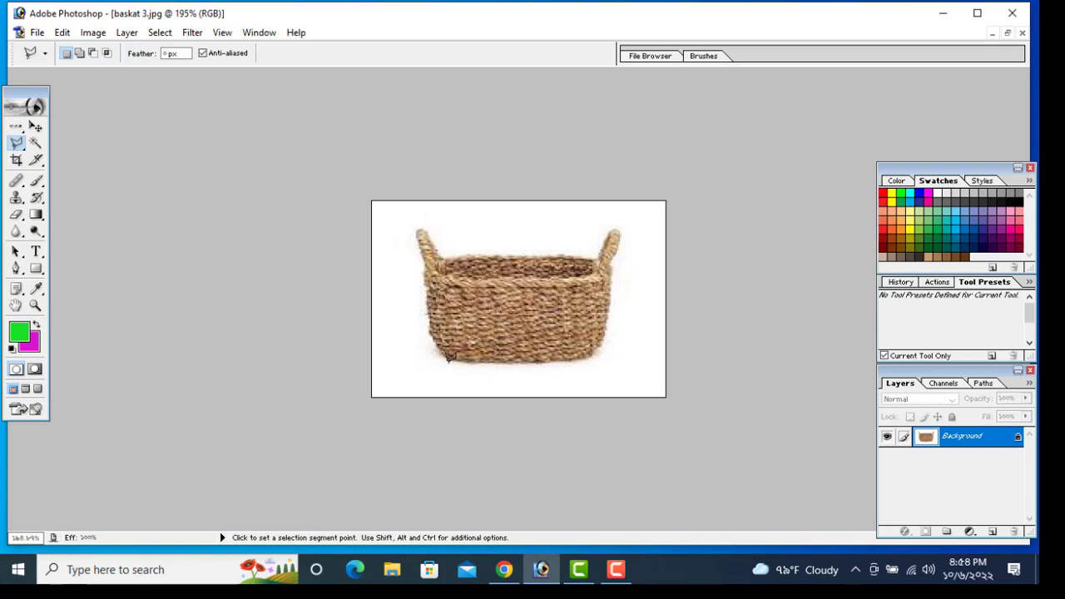
{"action": "left_click", "coordinate": [448, 361]}
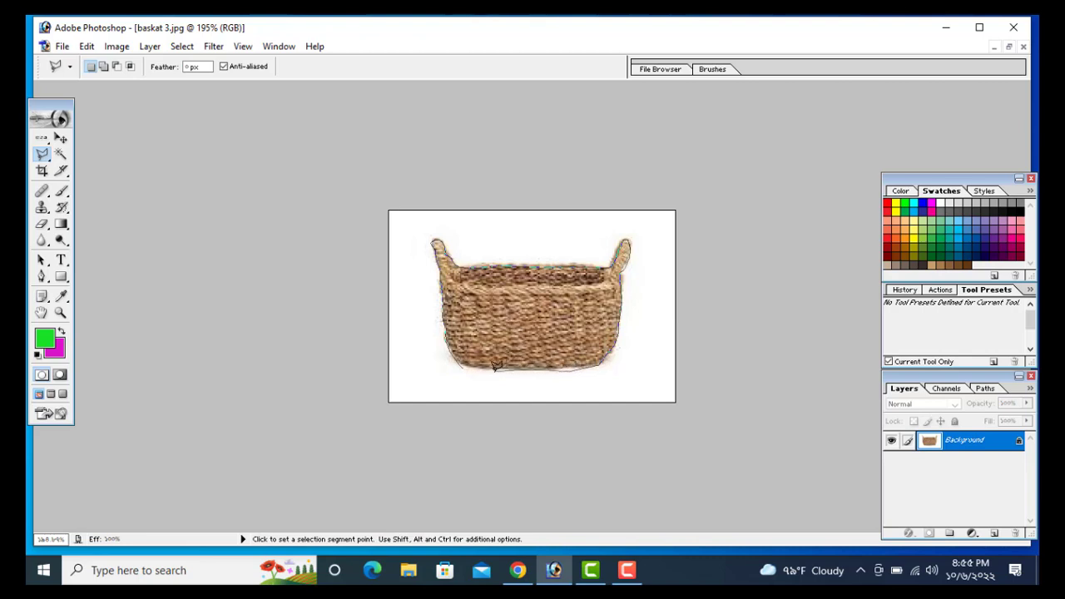
{"action": "double_click", "coordinate": [468, 361]}
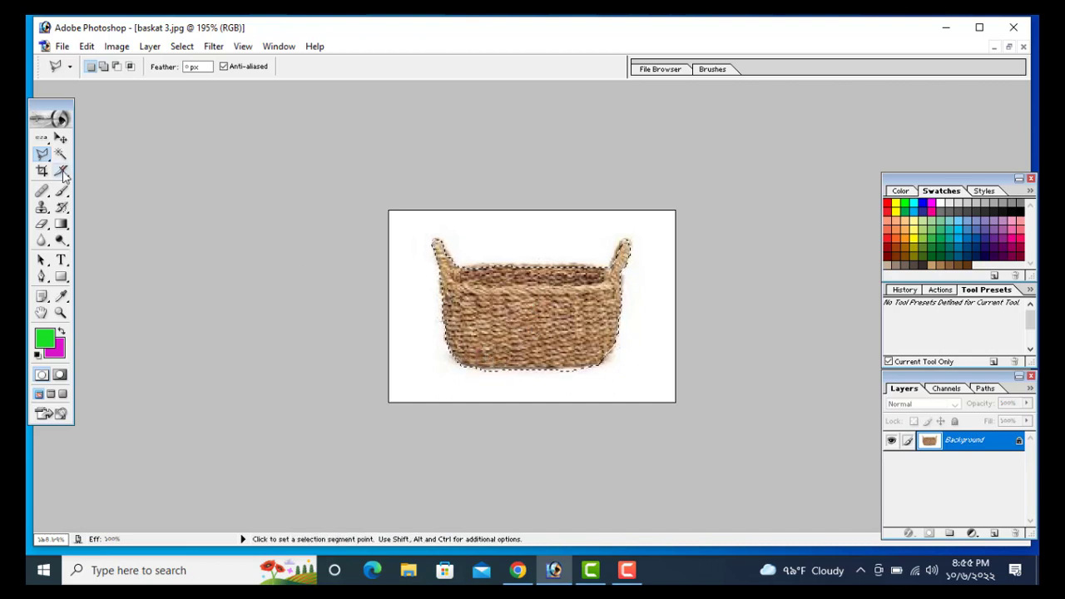
Copy the selected basket into the surfer photo with the Move tool, placing it just in front of the surfer.
{"action": "left_click", "coordinate": [61, 140]}
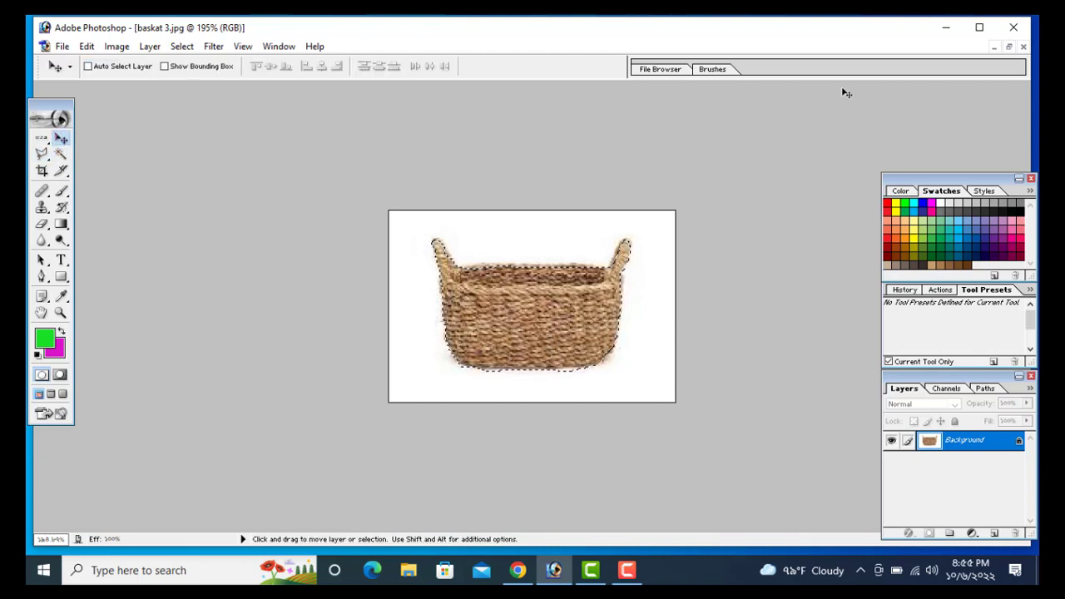
{"action": "left_click", "coordinate": [1009, 46]}
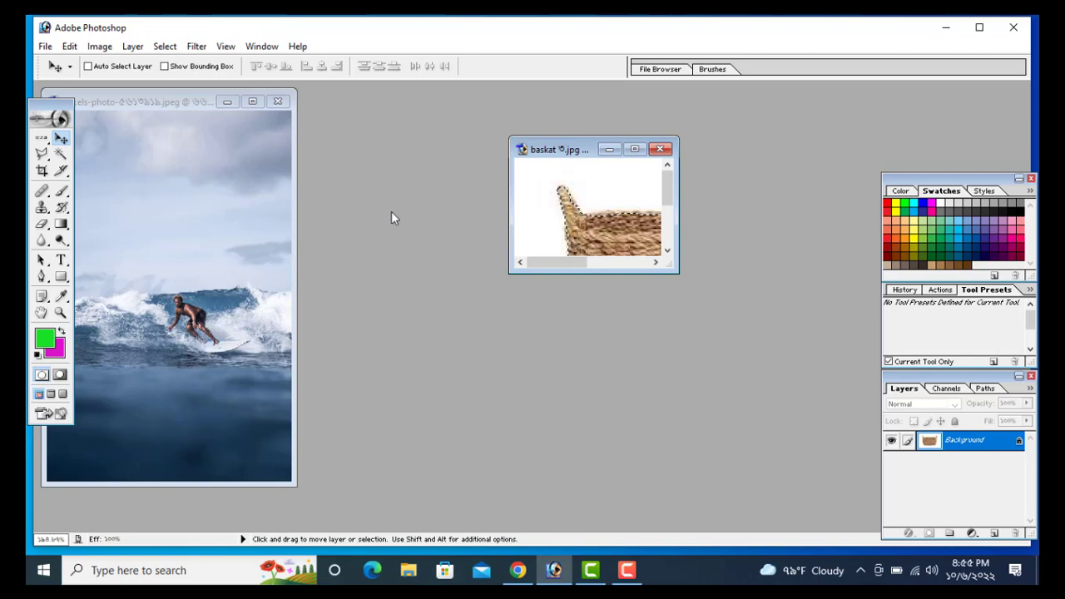
{"action": "left_click", "coordinate": [172, 105]}
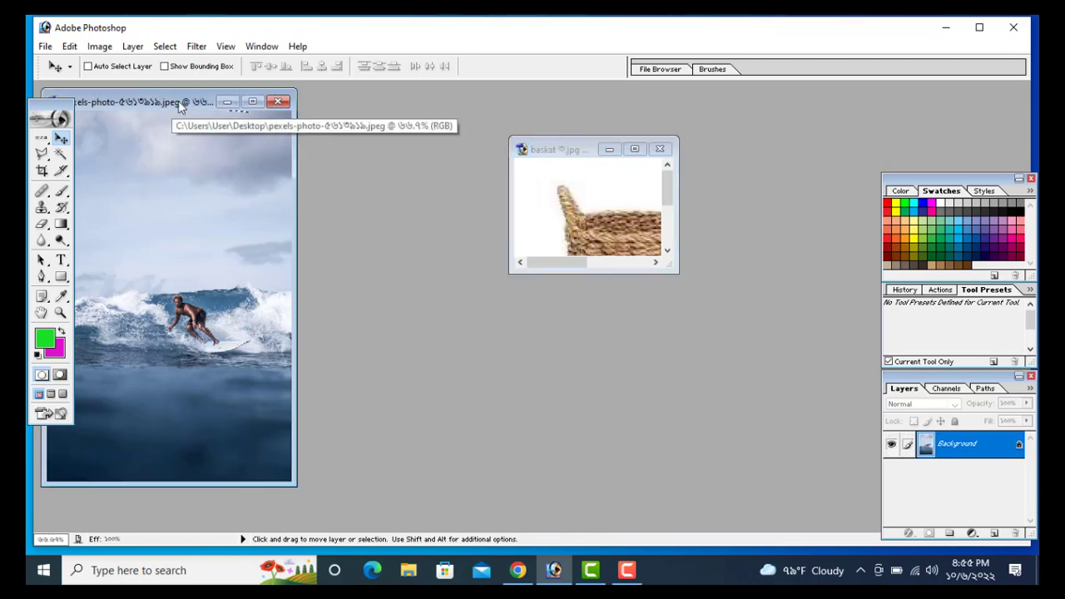
{"action": "left_click_drag", "start_coordinate": [180, 103], "coordinate": [282, 88]}
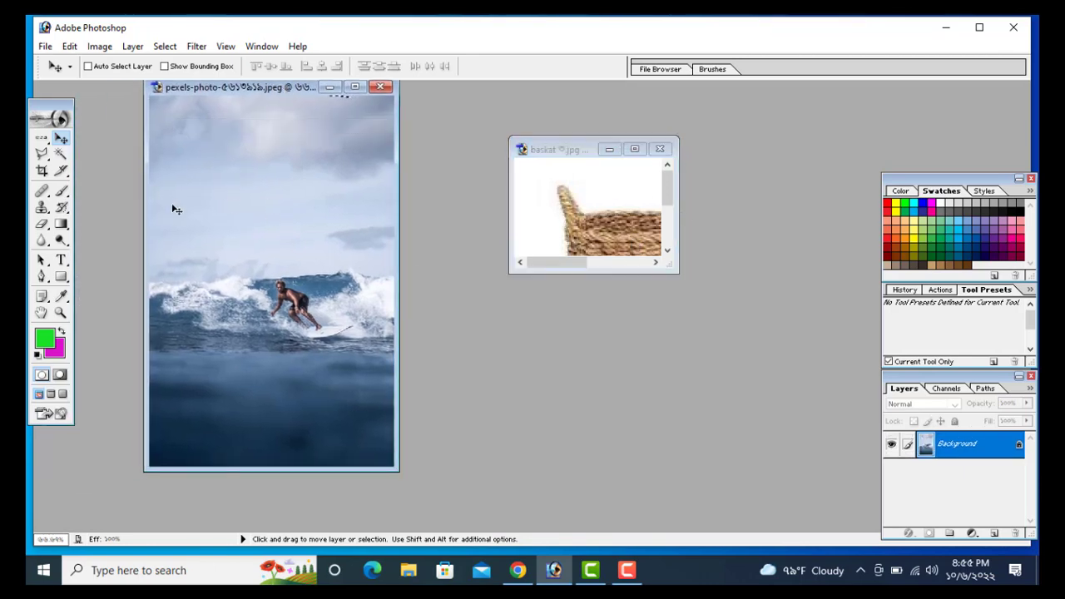
{"action": "left_click", "coordinate": [594, 158]}
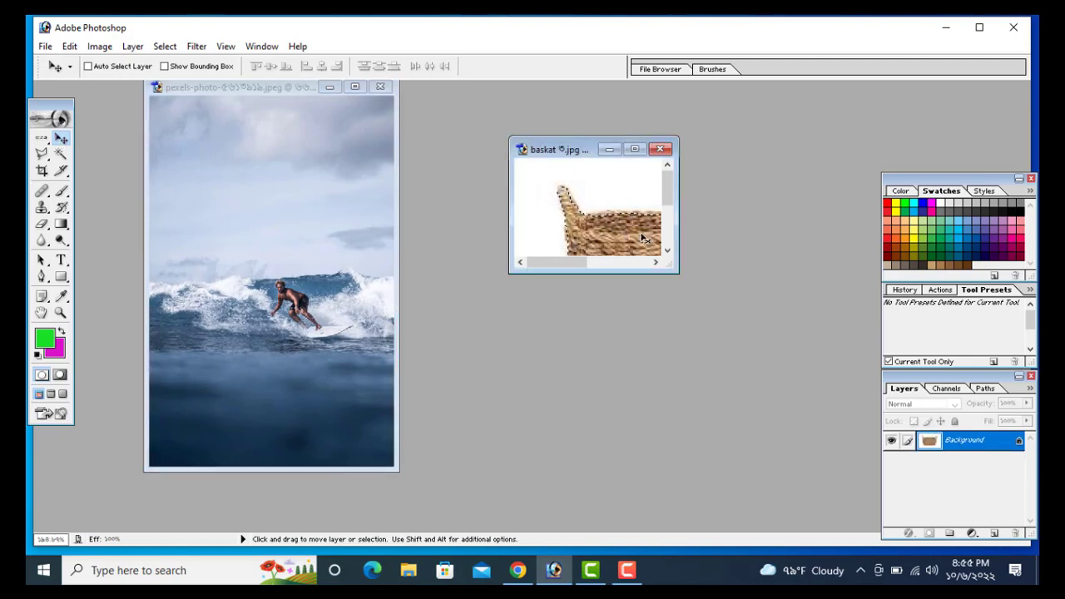
{"action": "left_click_drag", "start_coordinate": [642, 236], "coordinate": [278, 344]}
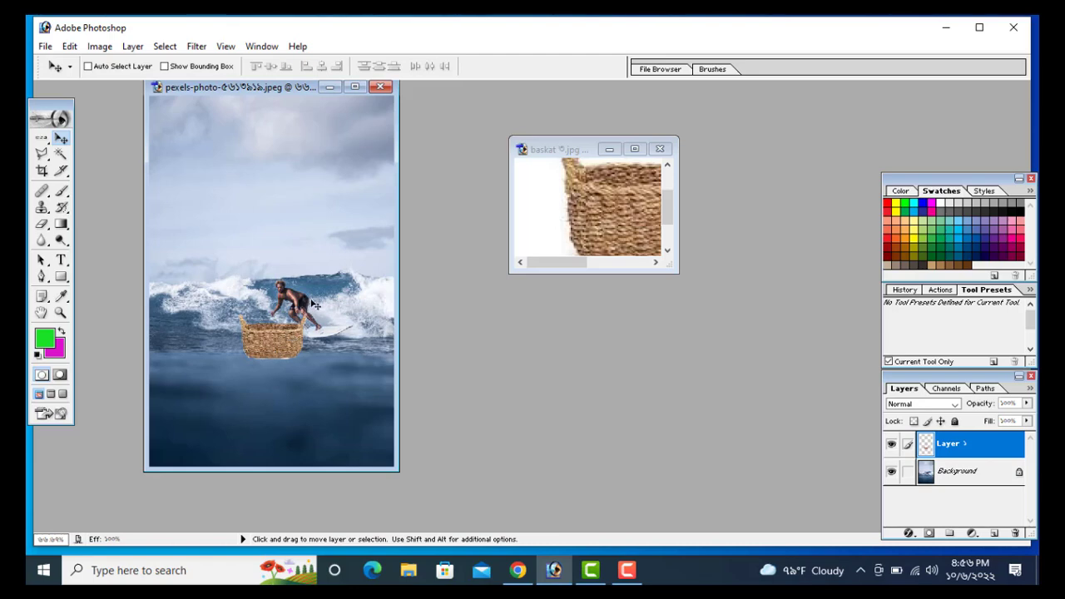
Shrink the basket layer with Free Transform and position it on the water just below the surfer.
{"action": "key", "text": "ctrl+t"}
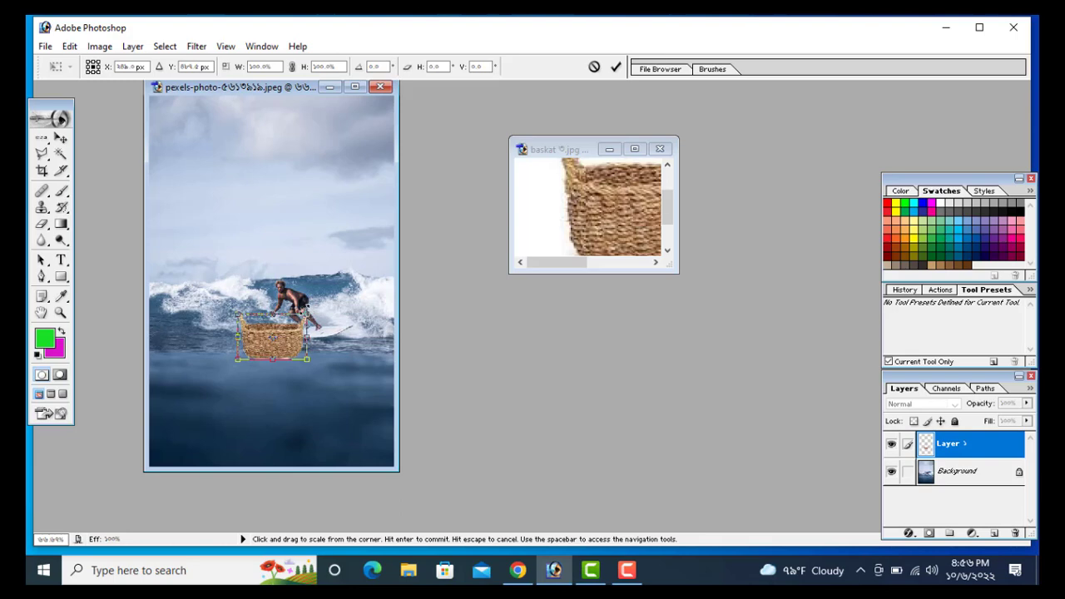
{"action": "left_click", "coordinate": [354, 86]}
{"action": "scroll", "coordinate": [536, 274], "scroll_direction": "up", "scroll_amount": 2}
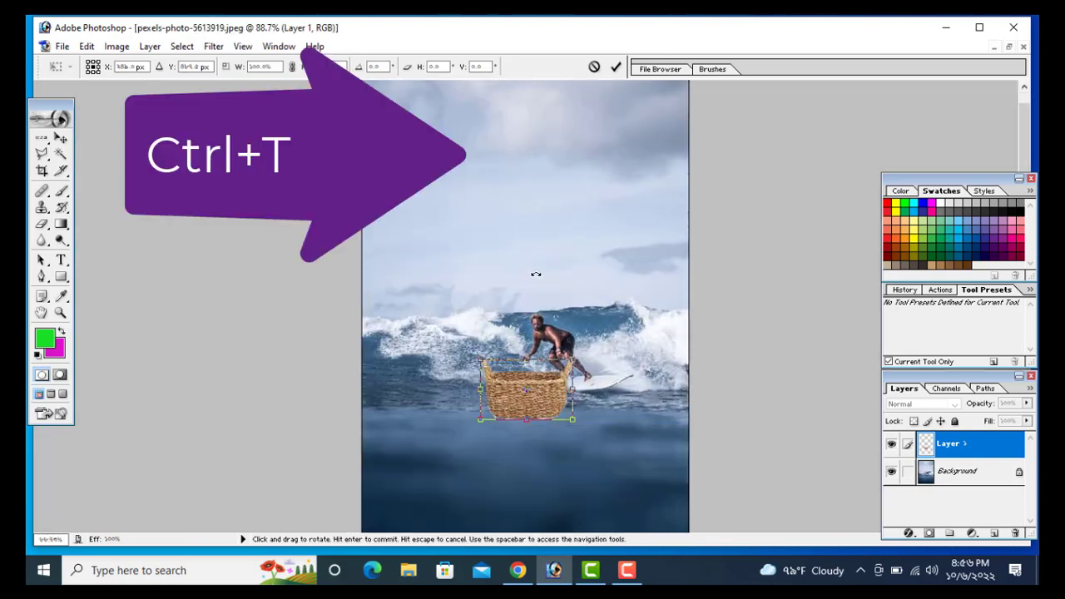
{"action": "scroll", "coordinate": [545, 333], "scroll_direction": "down", "scroll_amount": 1}
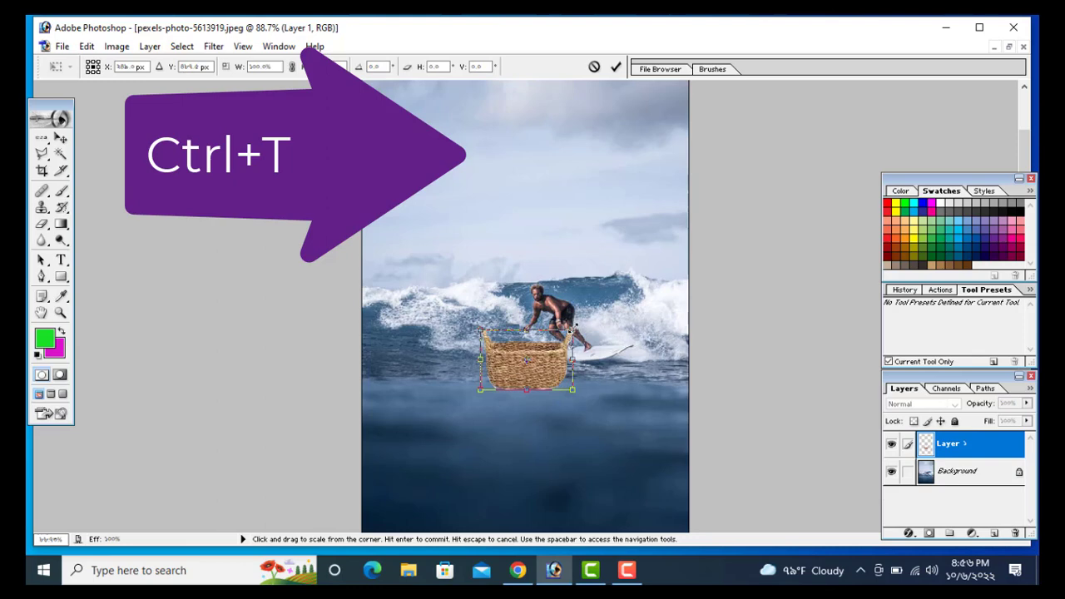
{"action": "left_click_drag", "start_coordinate": [569, 330], "coordinate": [547, 353]}
{"action": "left_click_drag", "start_coordinate": [513, 390], "coordinate": [535, 393]}
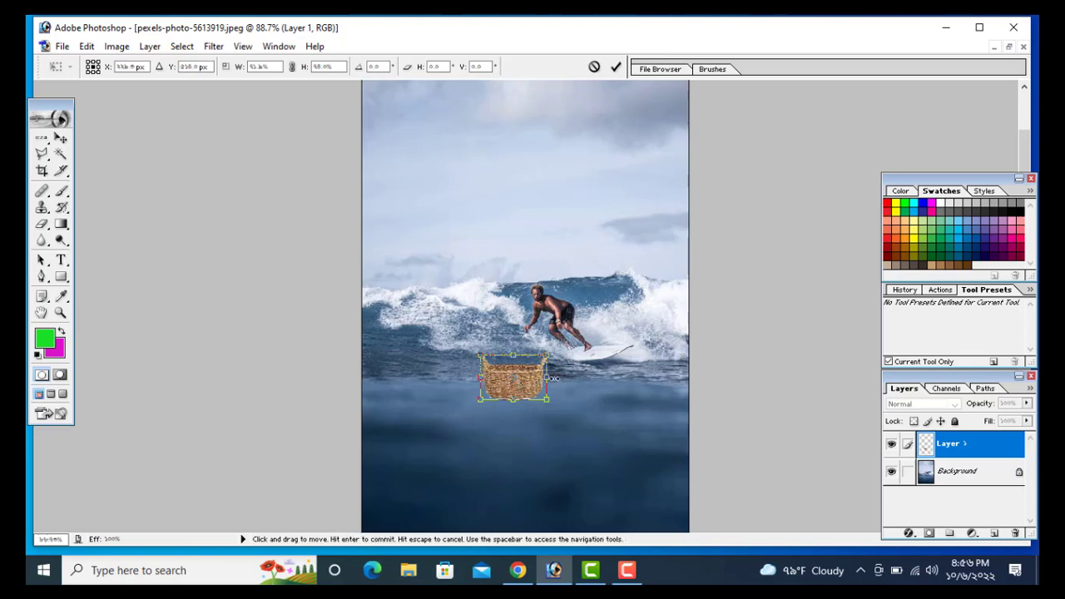
Move the basket up beneath the surfer's hands at a smaller size and apply the transformation without saving the file.
{"action": "left_click", "coordinate": [61, 138]}
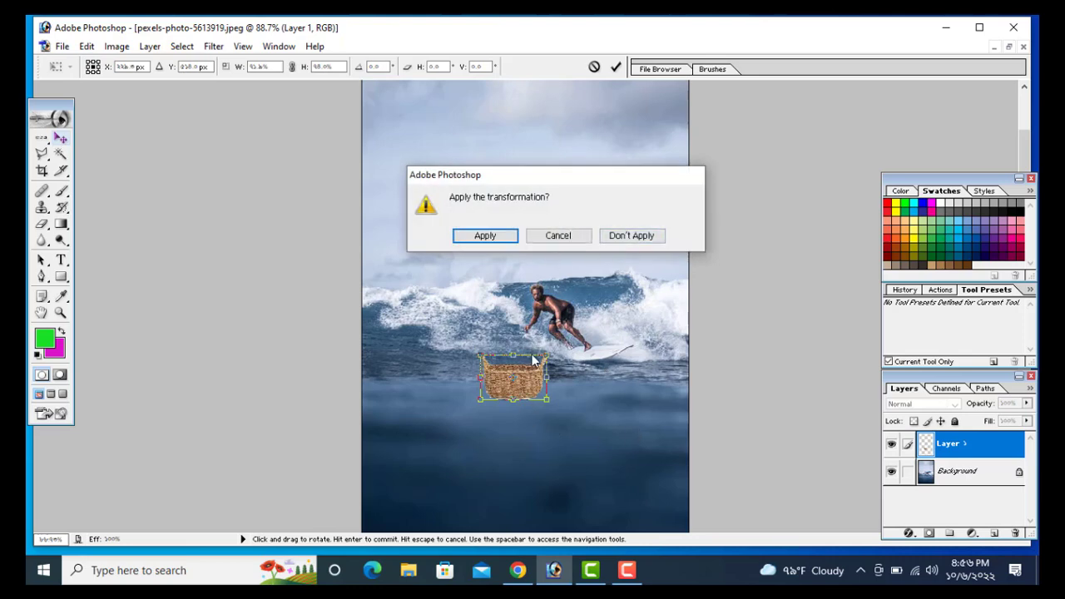
{"action": "left_click", "coordinate": [558, 236]}
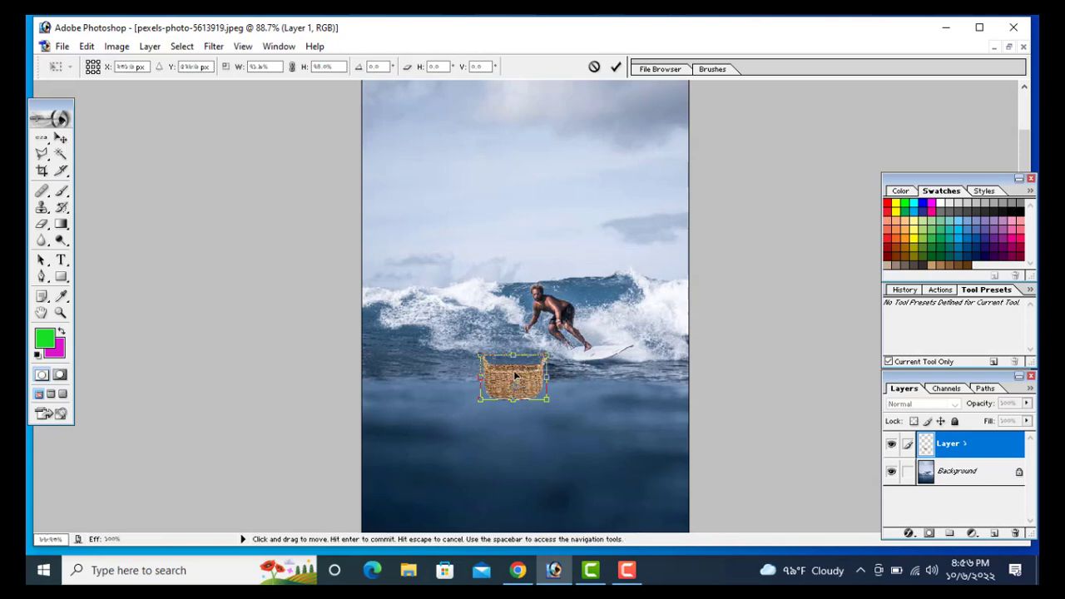
{"action": "left_click_drag", "start_coordinate": [523, 390], "coordinate": [545, 348]}
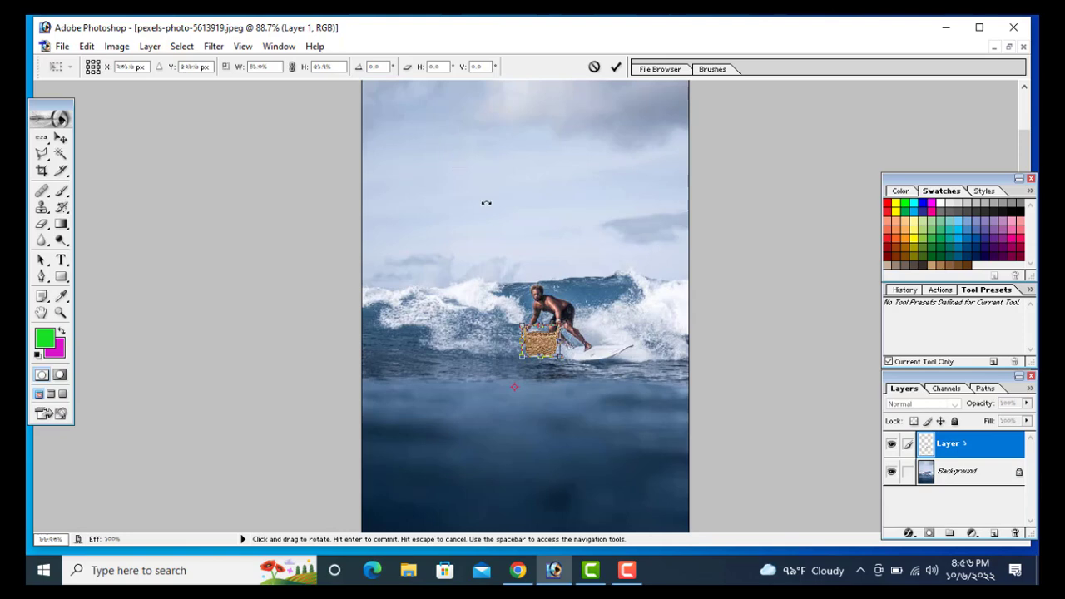
{"action": "key", "text": "ctrl+s"}
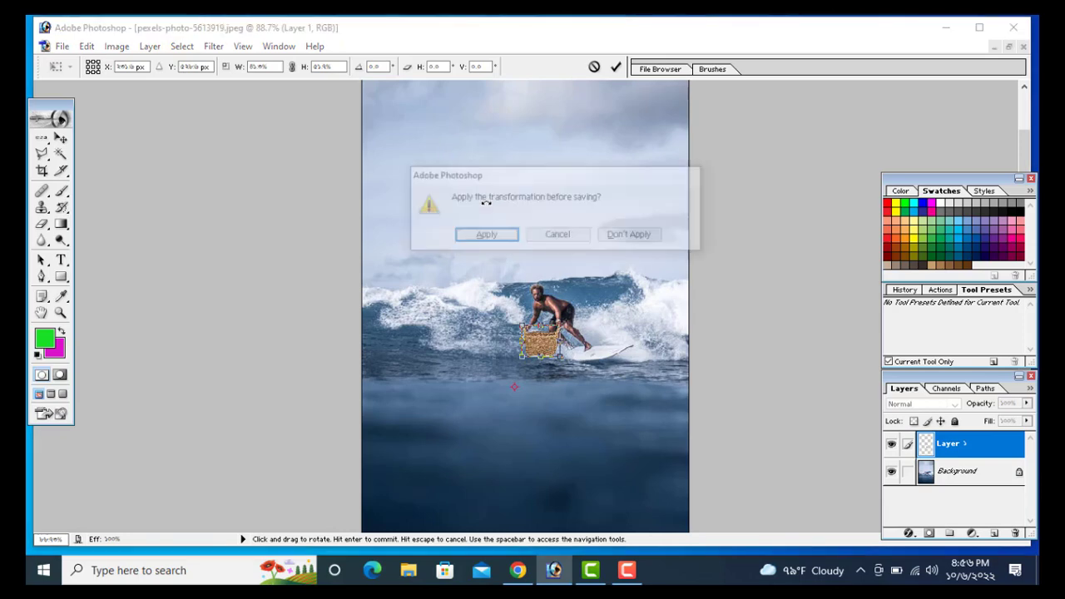
{"action": "left_click", "coordinate": [509, 236]}
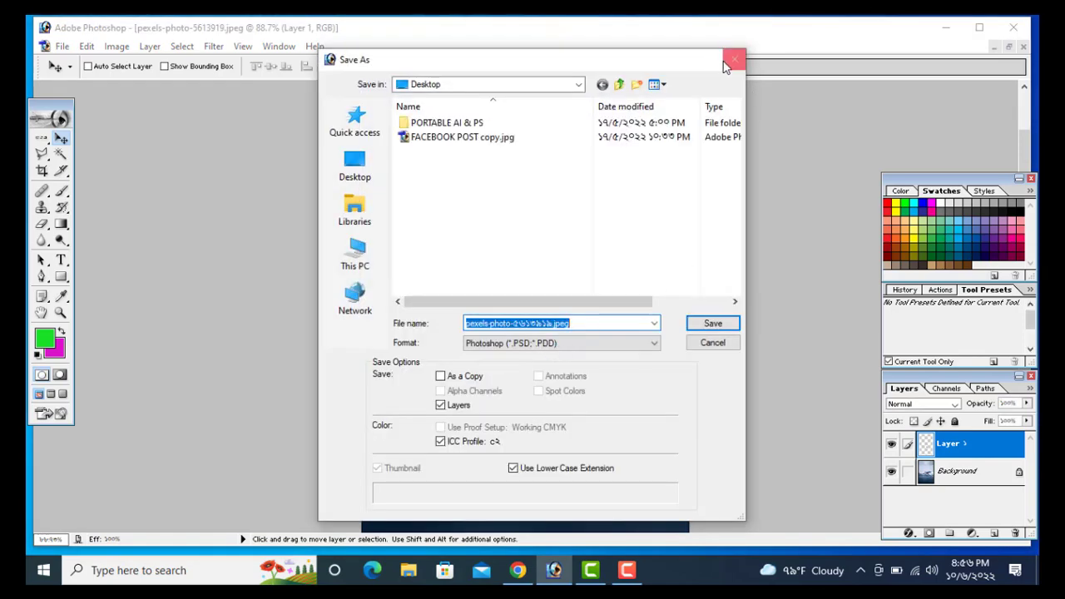
{"action": "left_click", "coordinate": [732, 60]}
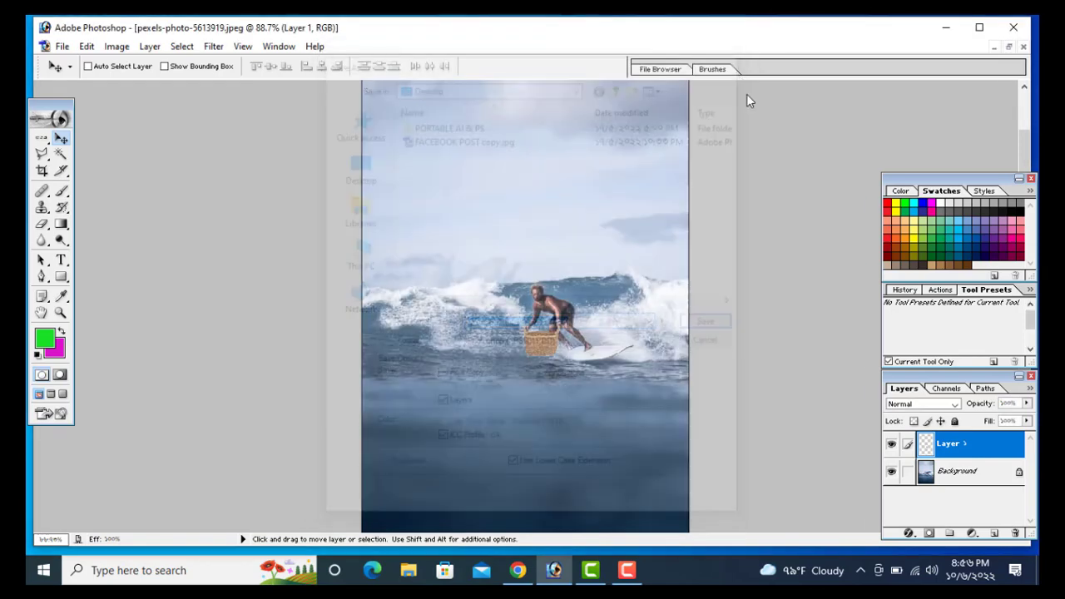